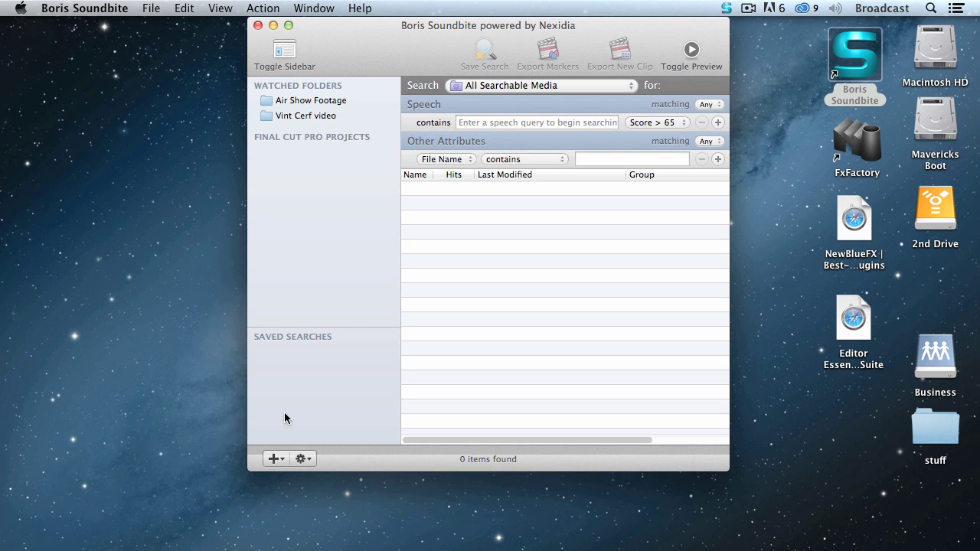
# Begin a new watched folder and pick 2nd Drive > Media Samples > Buzz 130704 > Interviews
pyautogui.click(274, 459)
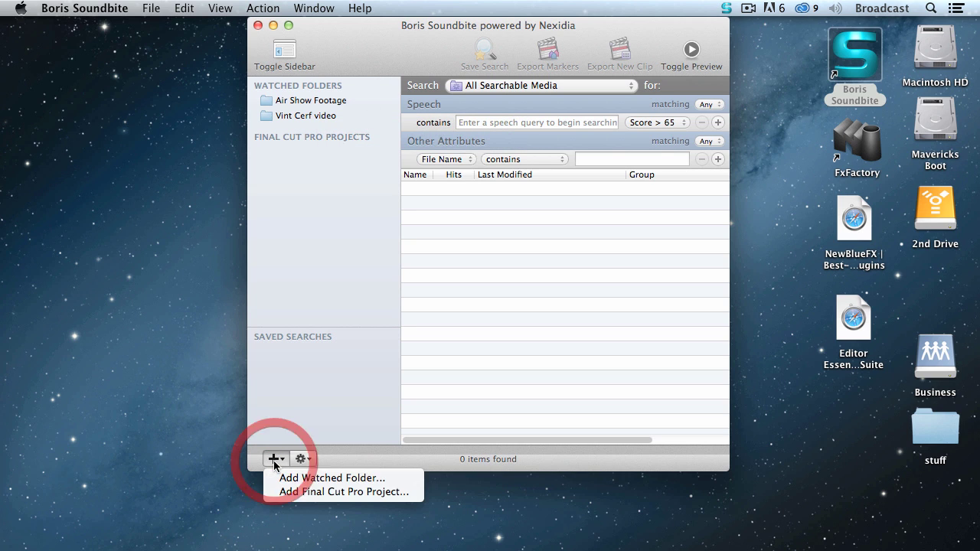
pyautogui.click(399, 479)
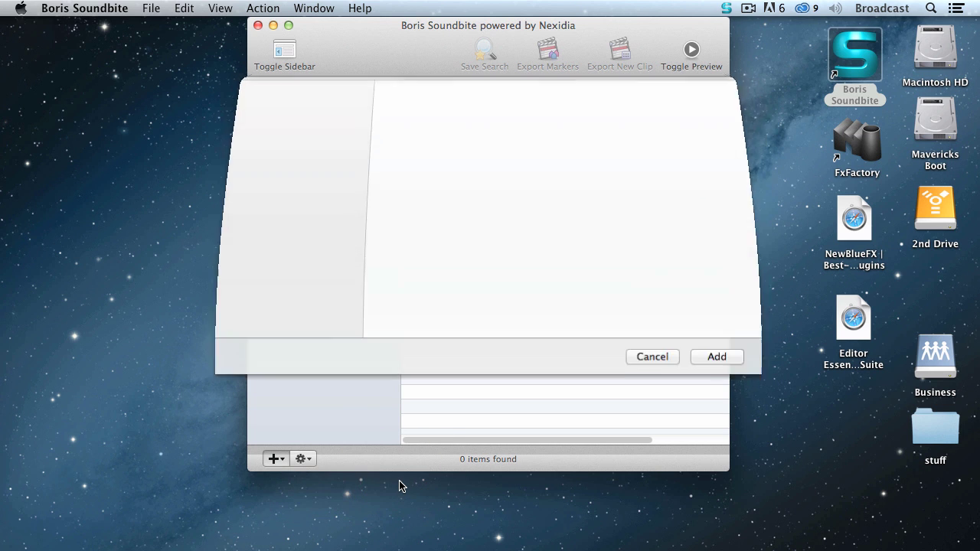
pyautogui.click(272, 176)
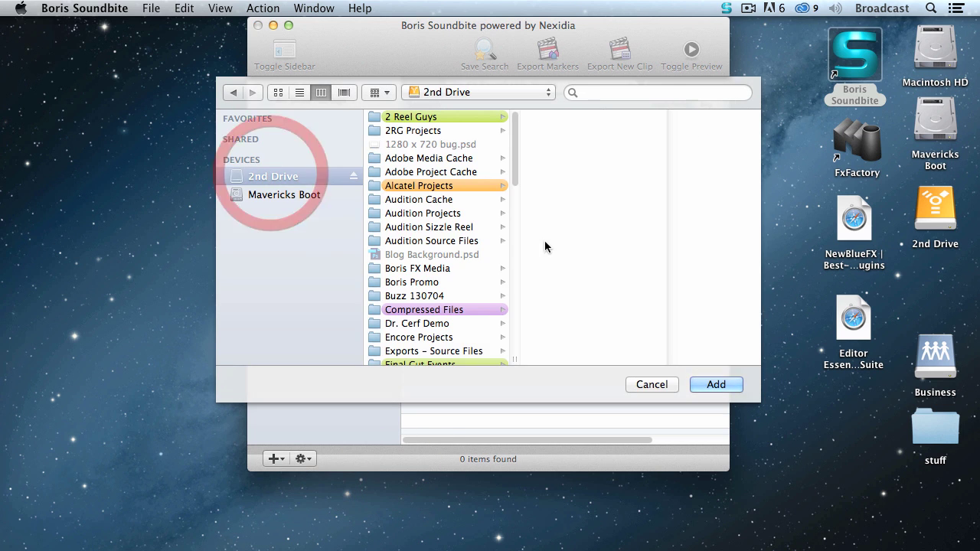
pyautogui.scroll(-3, 476, 238)
pyautogui.scroll(-3, 477, 239)
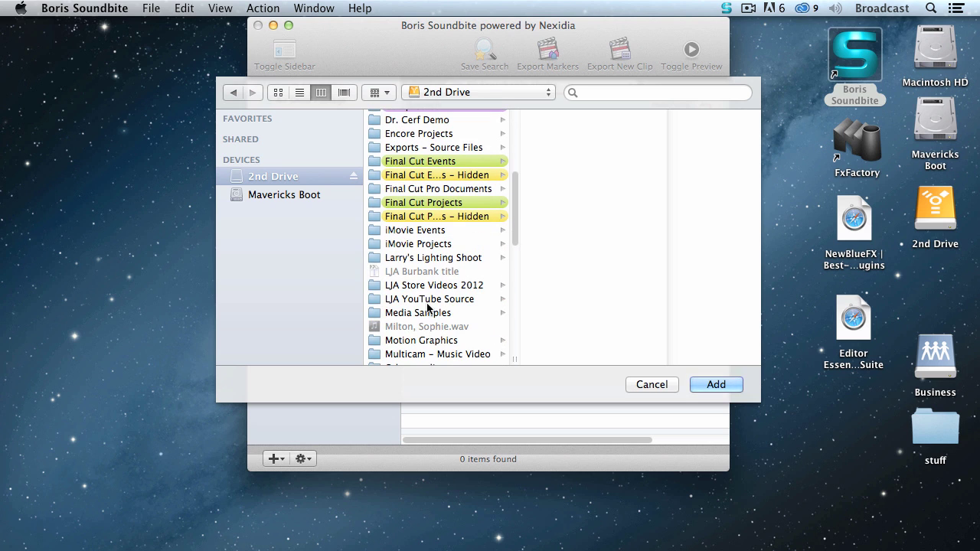
pyautogui.click(433, 313)
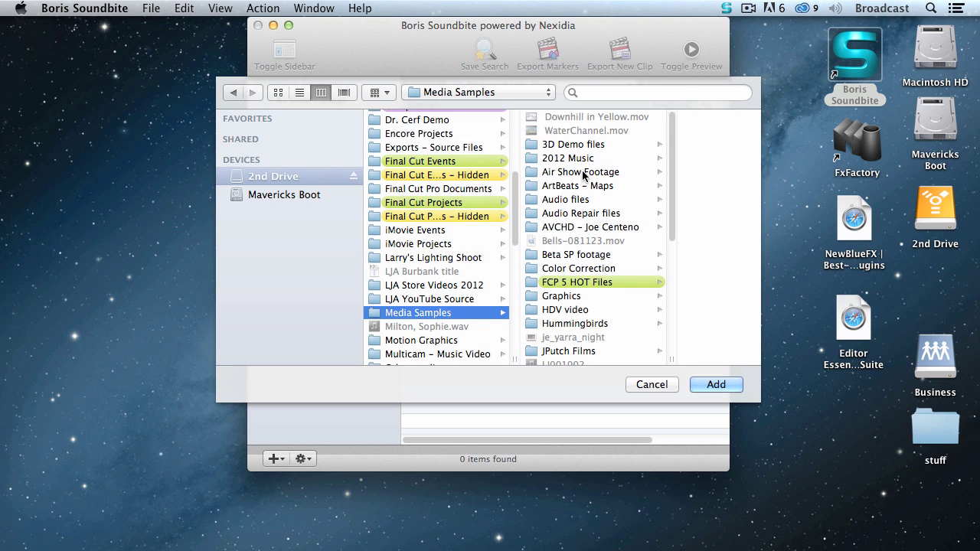
pyautogui.scroll(-3, 580, 229)
pyautogui.scroll(-5, 580, 259)
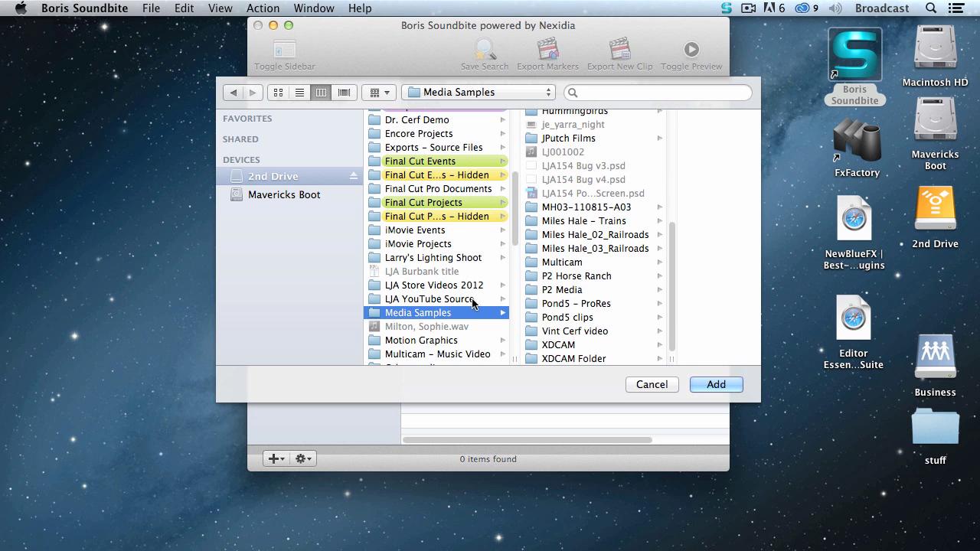
pyautogui.scroll(3, 473, 304)
pyautogui.scroll(1, 473, 304)
pyautogui.click(447, 197)
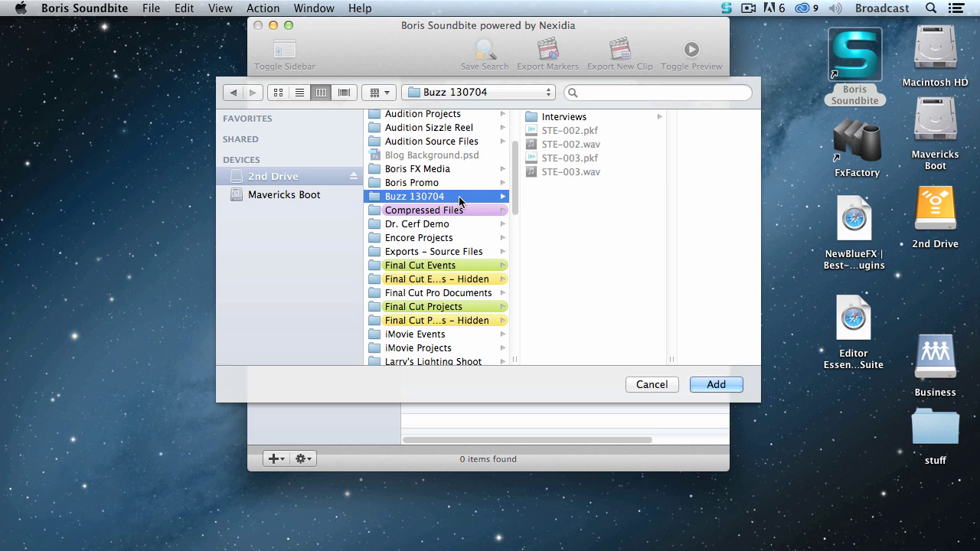
pyautogui.click(562, 117)
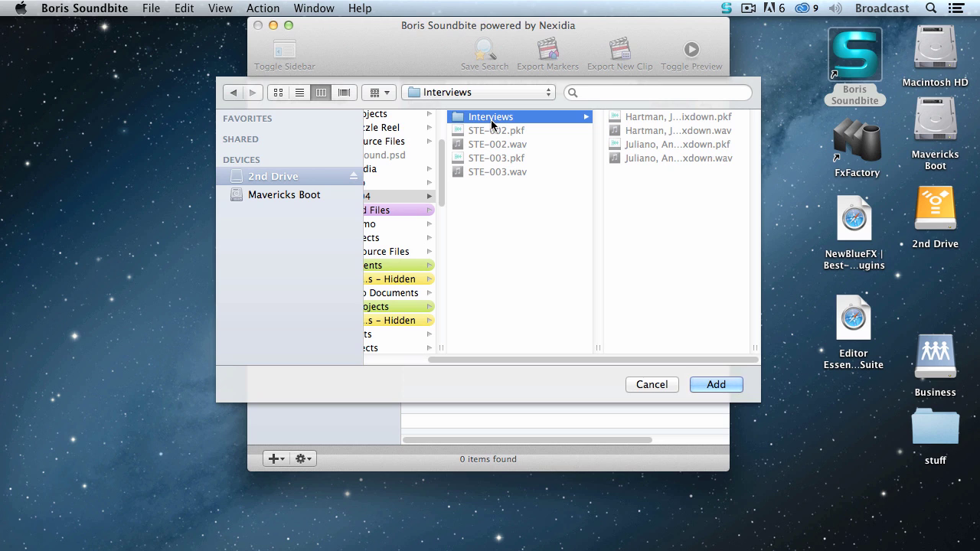
# Add Interviews as a watched folder with North American English and all channels mixed together
pyautogui.click(717, 385)
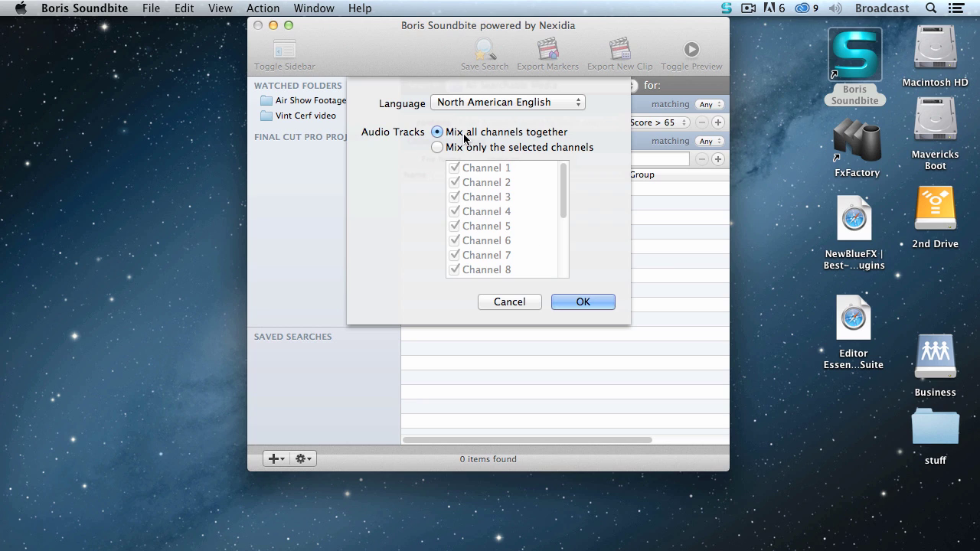
pyautogui.click(585, 300)
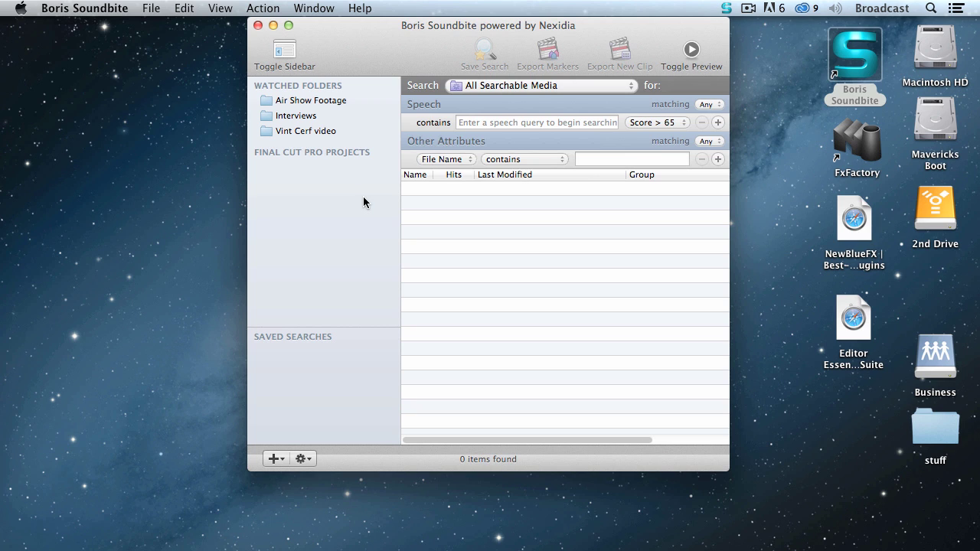
# Search All Searchable Media for speech containing 'pilot' and select the first of 7 results
pyautogui.click(576, 86)
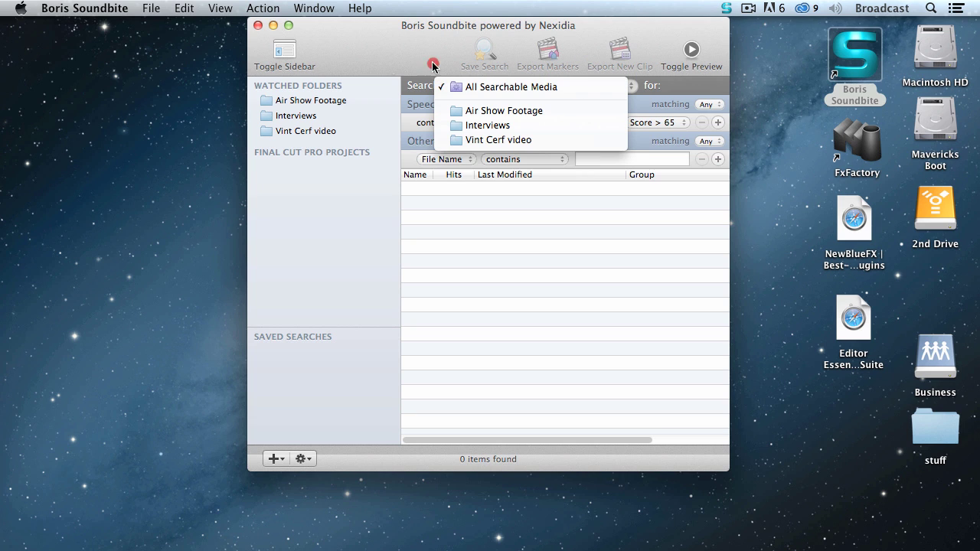
pyautogui.click(379, 60)
pyautogui.click(514, 123)
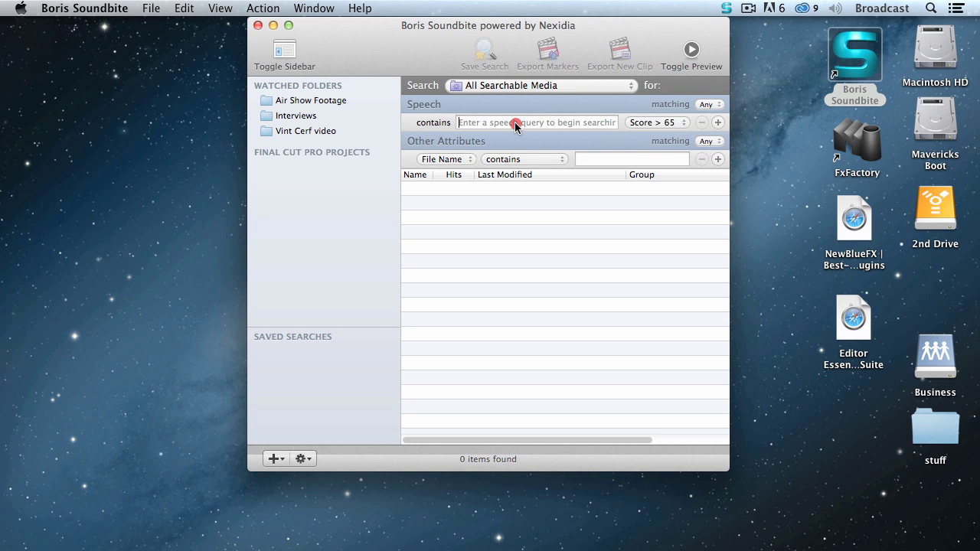
pyautogui.write('pilot')
pyautogui.press('Return')
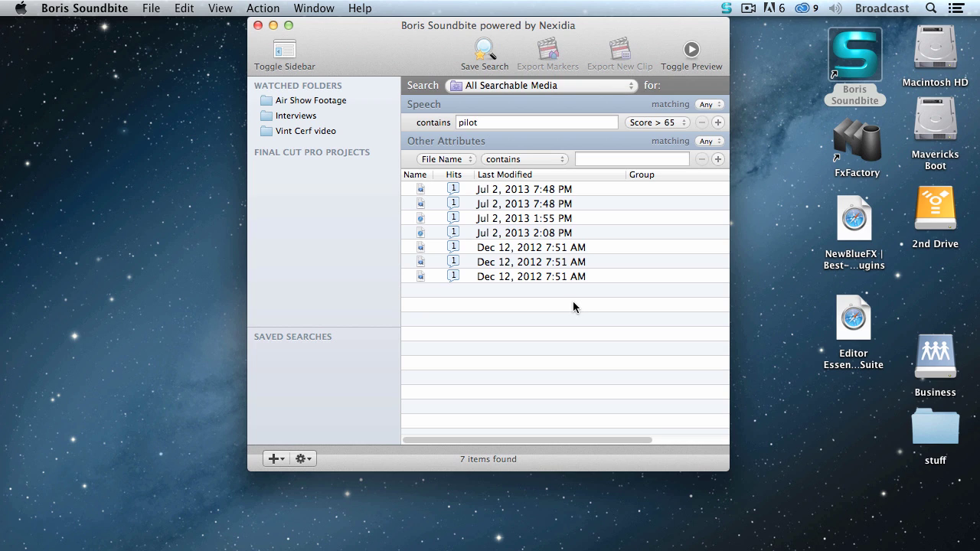
pyautogui.click(495, 190)
# Preview the first pilot clip and play its 00:00:05:14 hit, replaying from about 4 seconds
pyautogui.doubleClick(495, 190)
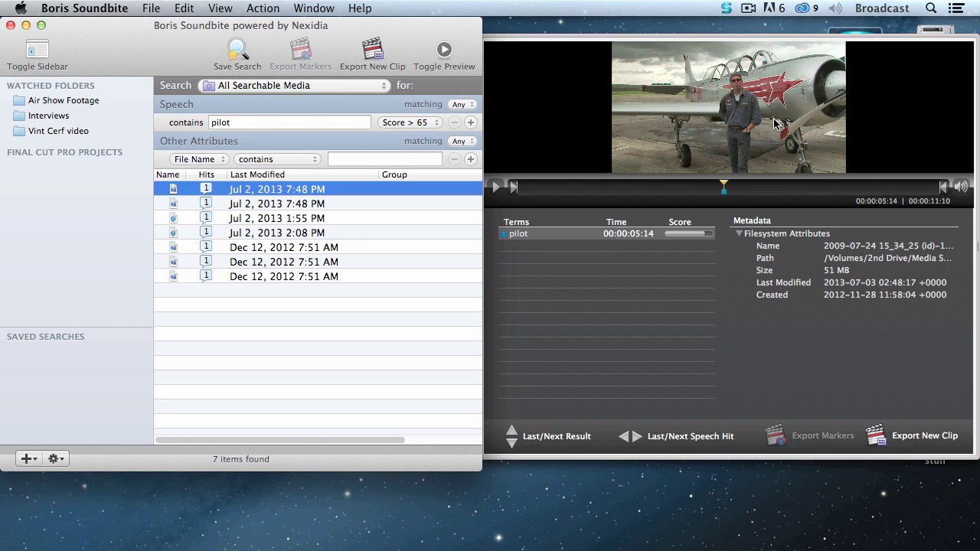
pyautogui.press('space')
pyautogui.press('space')
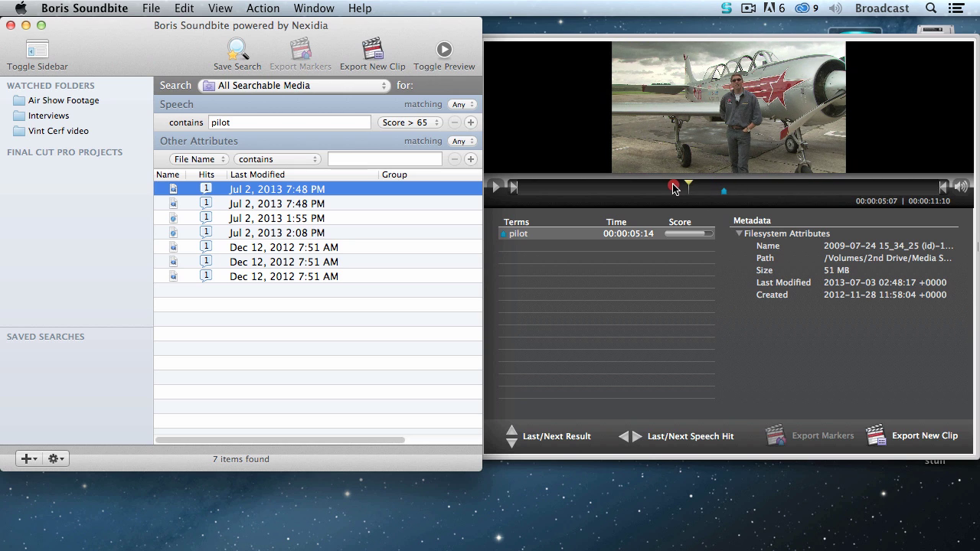
pyautogui.click(672, 187)
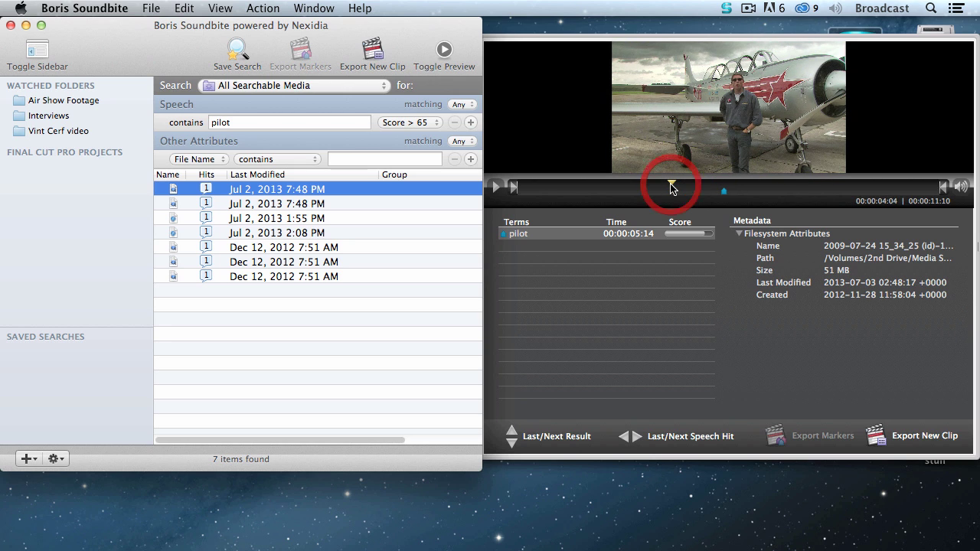
# Preview pilot results two through five in turn, then hide the preview panel
pyautogui.click(225, 204)
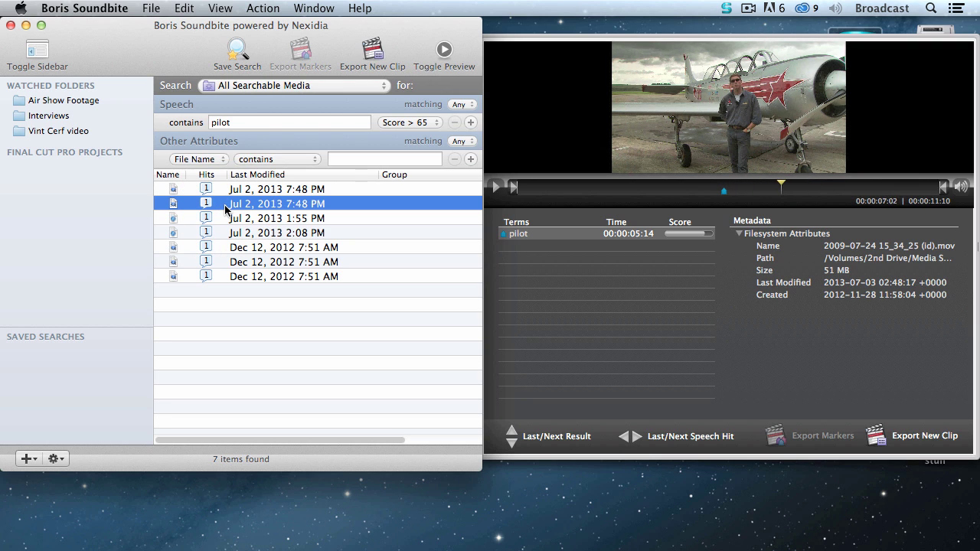
pyautogui.click(216, 218)
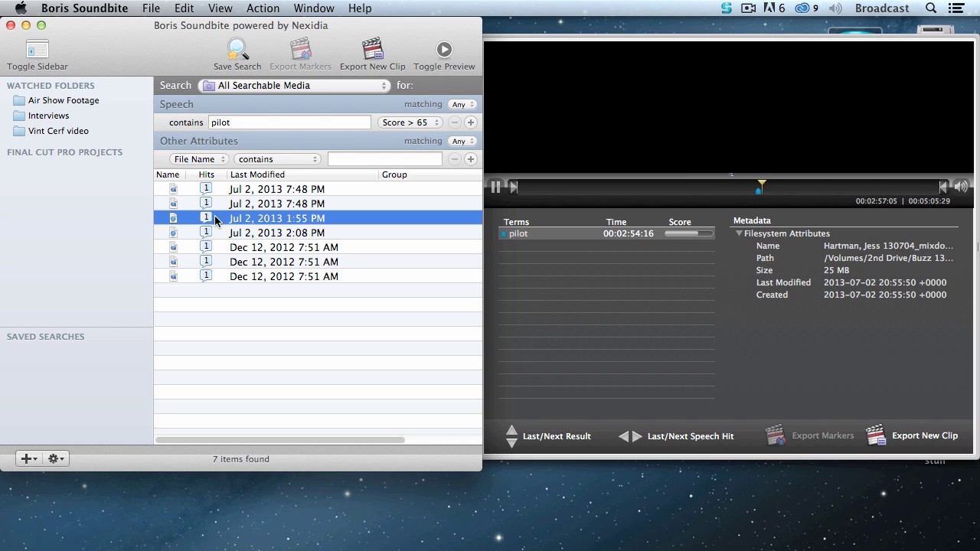
pyautogui.click(221, 232)
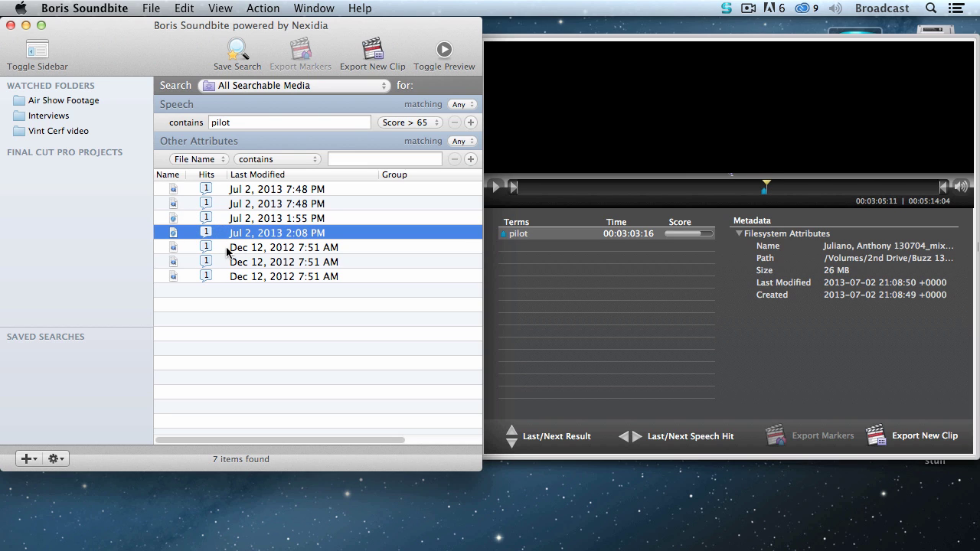
pyautogui.click(228, 248)
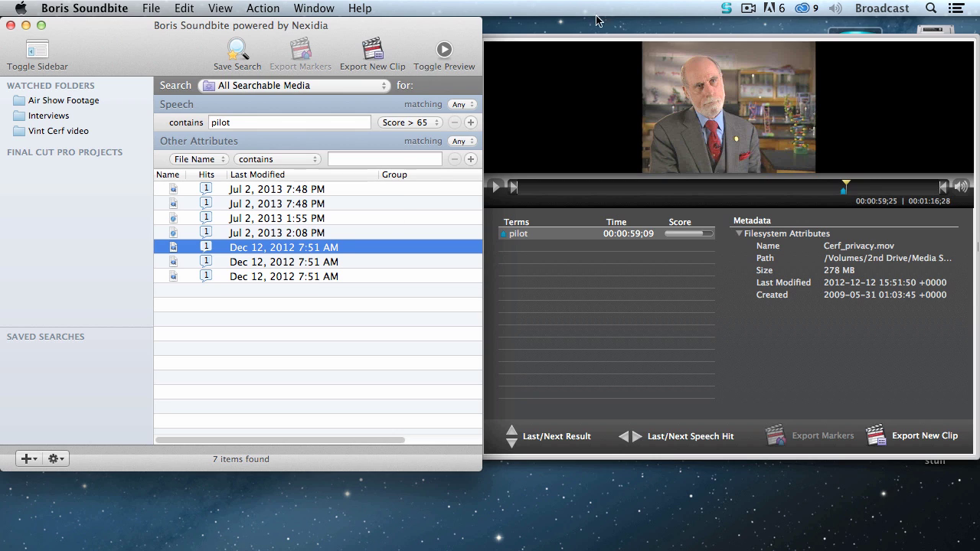
pyautogui.click(440, 52)
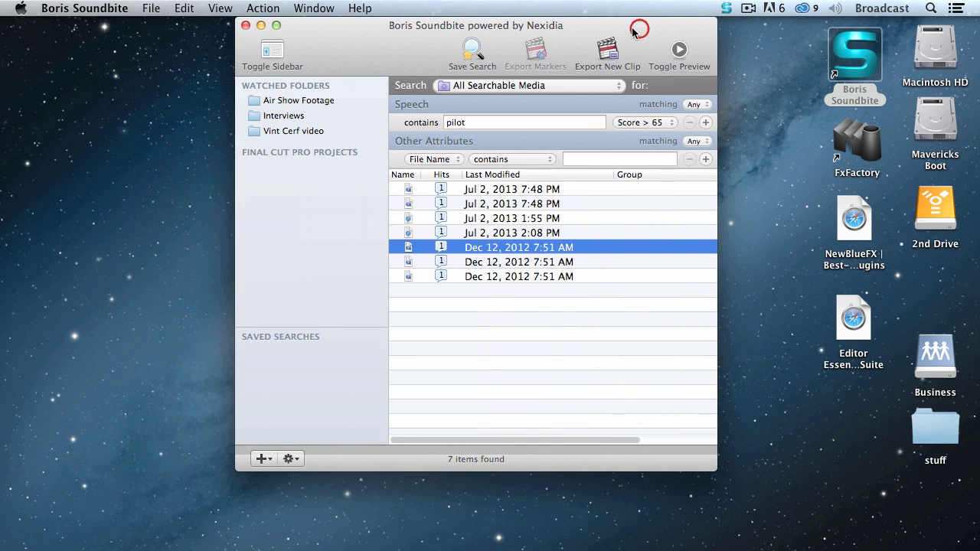
# Limit the pilot search to Air Show Footage with Score > 75, leaving 2 results
pyautogui.click(543, 85)
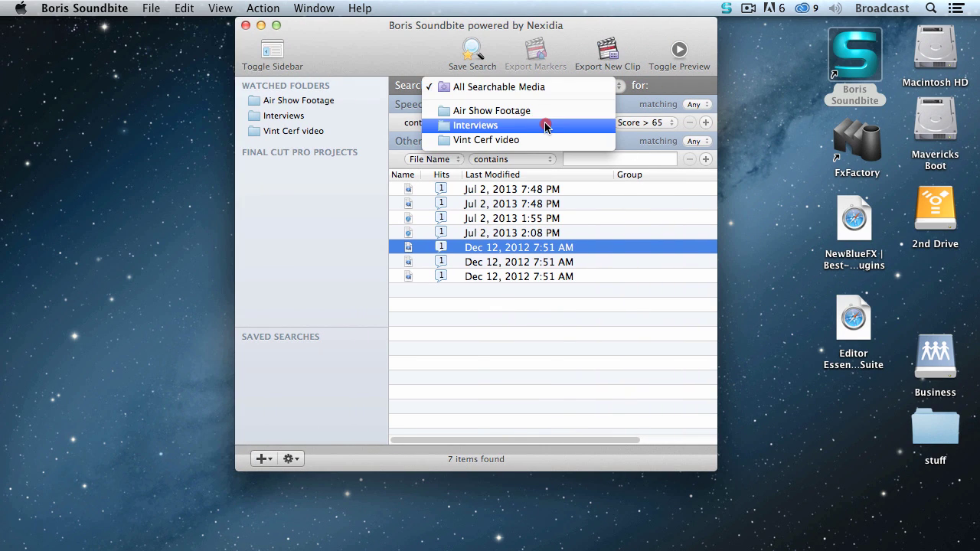
pyautogui.click(546, 114)
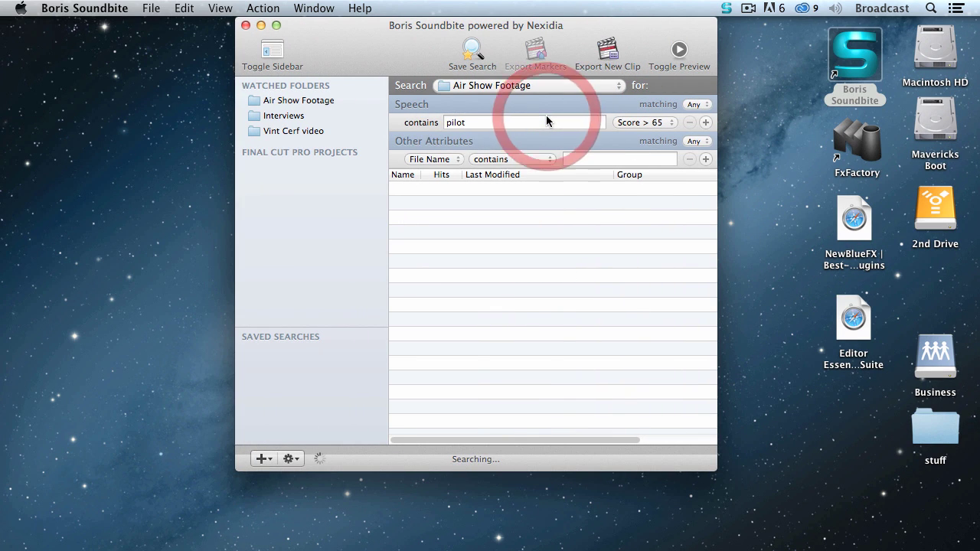
pyautogui.click(649, 122)
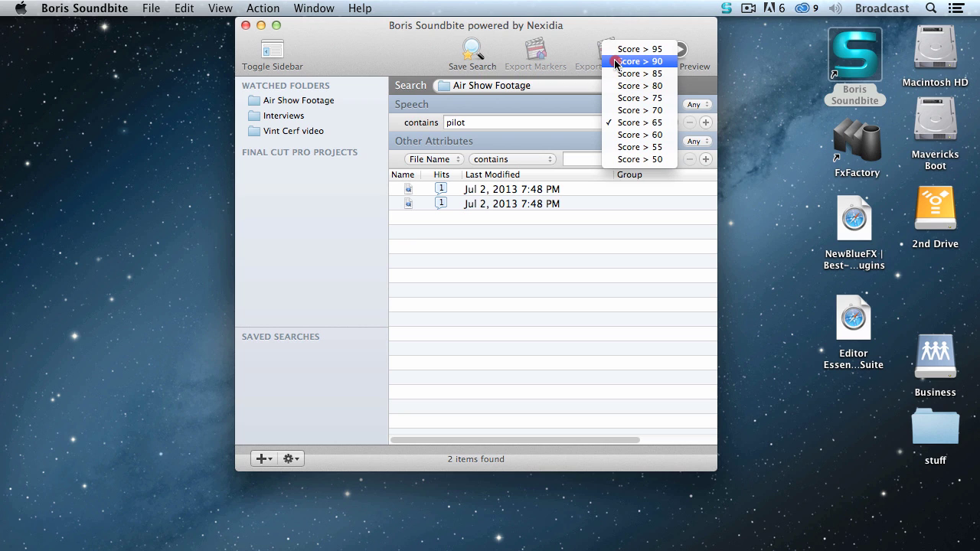
pyautogui.click(609, 99)
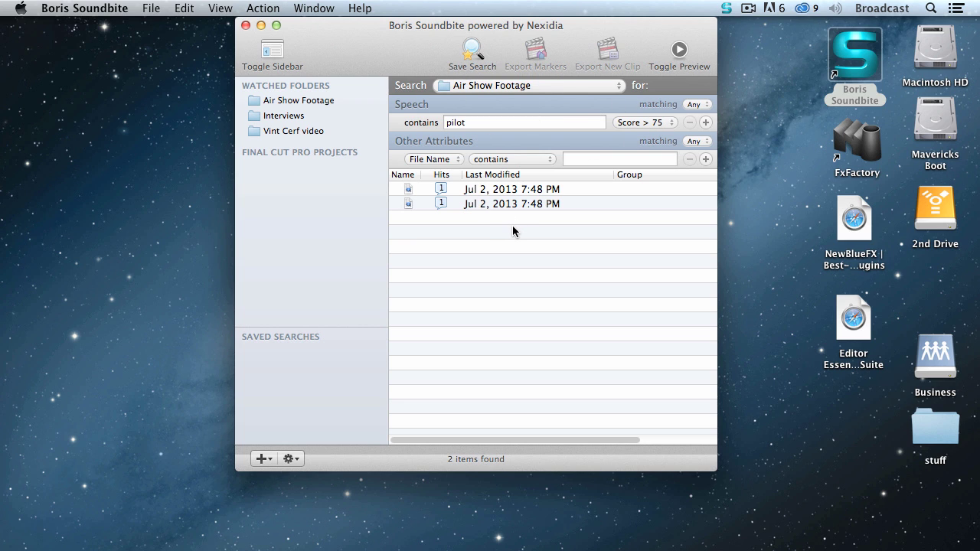
# Preview the first Air Show Footage pilot result, then close the preview
pyautogui.click(441, 190)
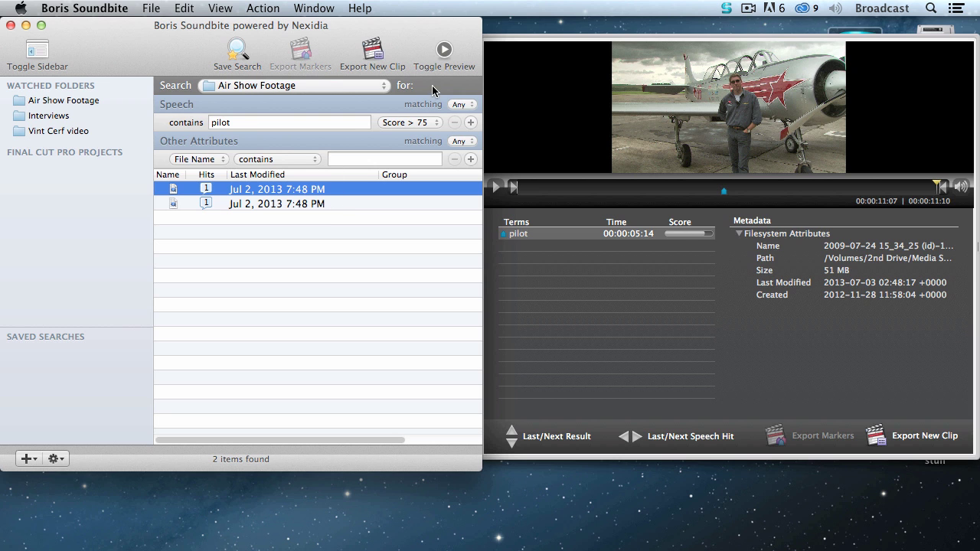
pyautogui.click(445, 51)
# Search Vint Cerf video for 'interplanetary internet', then shorten the query to 'internet' for 7 results
pyautogui.moveTo(328, 29); pyautogui.dragTo(540, 39)
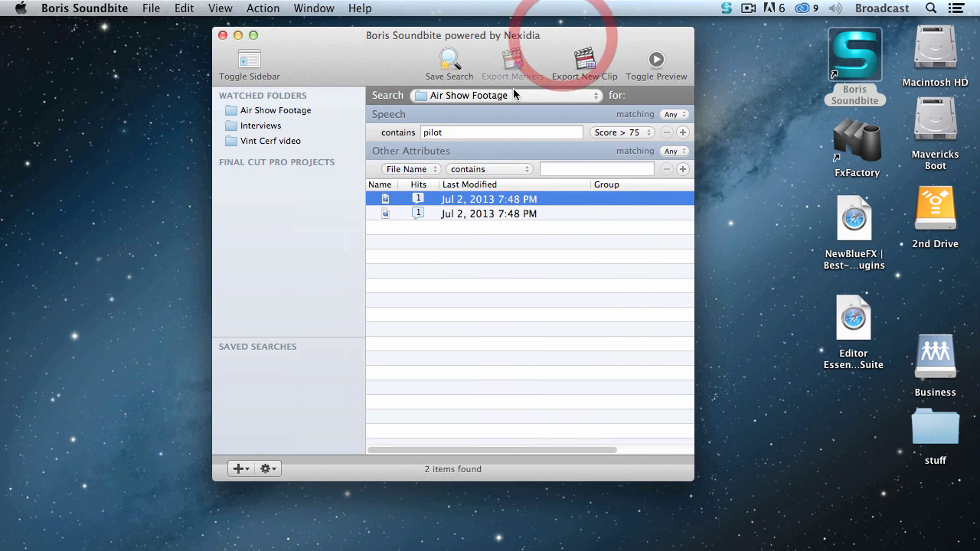
pyautogui.click(513, 92)
pyautogui.click(511, 124)
pyautogui.click(512, 132)
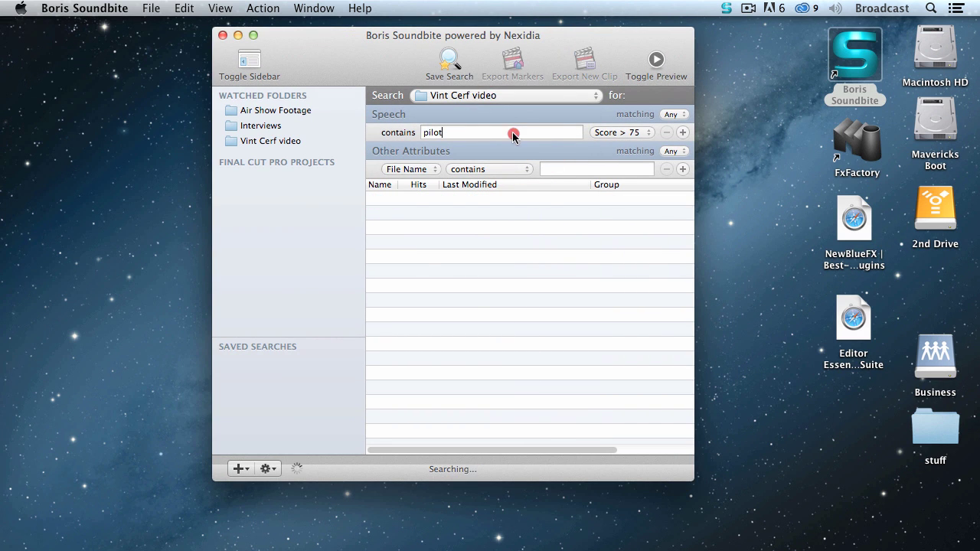
pyautogui.press('BackSpace')
pyautogui.press('BackSpace')
pyautogui.press('BackSpace')
pyautogui.press('BackSpace')
pyautogui.press('BackSpace')
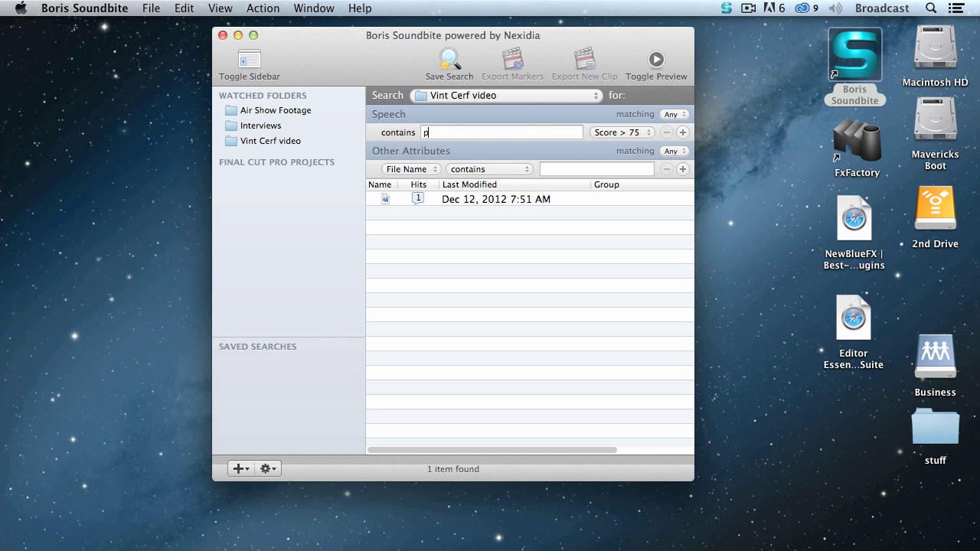
pyautogui.write('int')
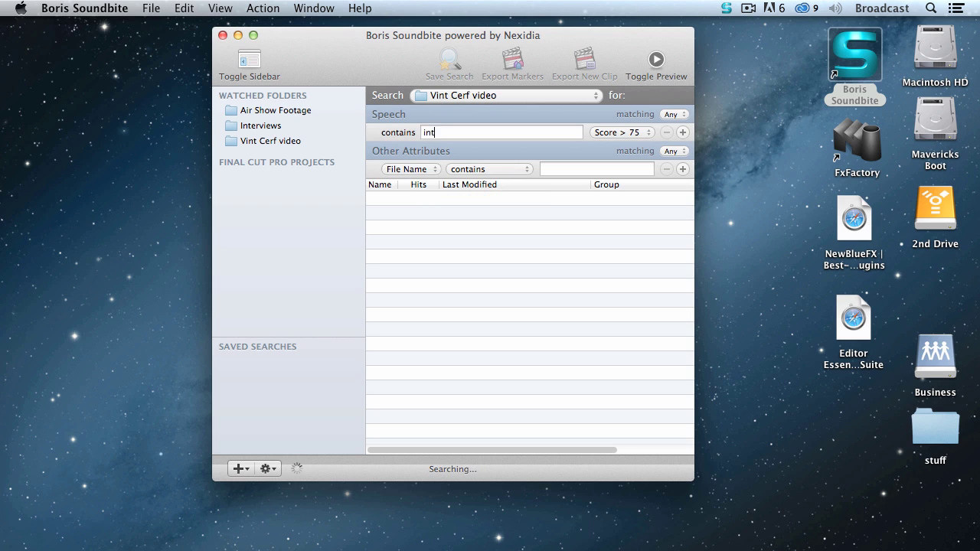
pyautogui.write('erplanetary ')
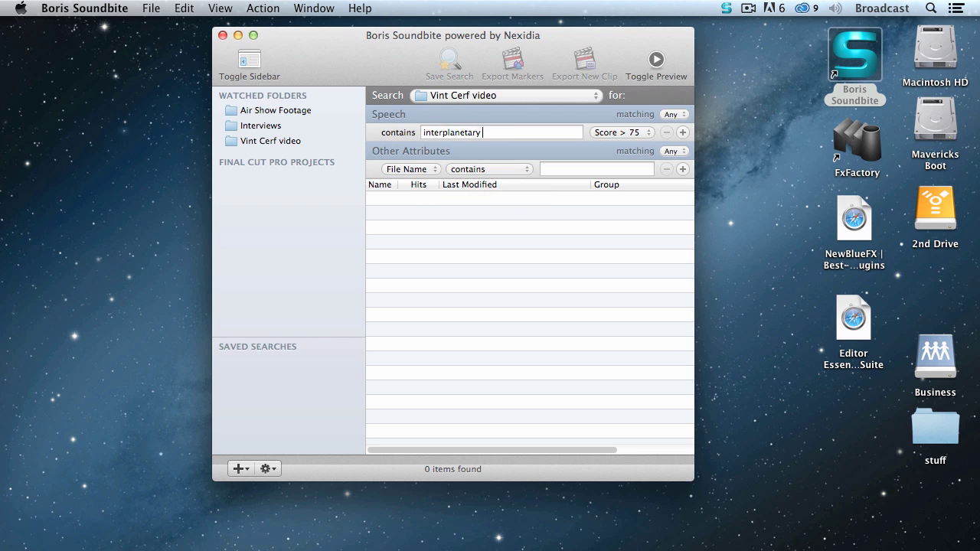
pyautogui.write('internet')
pyautogui.press('Return')
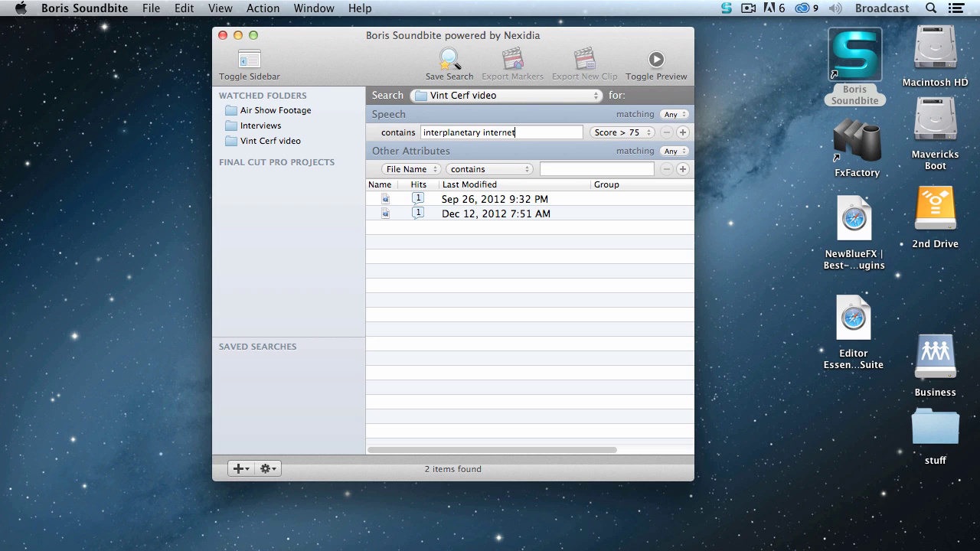
pyautogui.press('BackSpace')
pyautogui.press('BackSpace')
pyautogui.press('BackSpace')
pyautogui.press('BackSpace')
pyautogui.press('BackSpace')
pyautogui.press('BackSpace')
pyautogui.press('BackSpace')
pyautogui.press('BackSpace')
pyautogui.press('BackSpace')
pyautogui.press('BackSpace')
pyautogui.press('BackSpace')
pyautogui.press('BackSpace')
pyautogui.press('BackSpace')
pyautogui.press('BackSpace')
pyautogui.press('BackSpace')
pyautogui.press('BackSpace')
pyautogui.press('BackSpace')
pyautogui.press('BackSpace')
pyautogui.press('BackSpace')
pyautogui.press('BackSpace')
pyautogui.write('ernet')
pyautogui.press('Return')
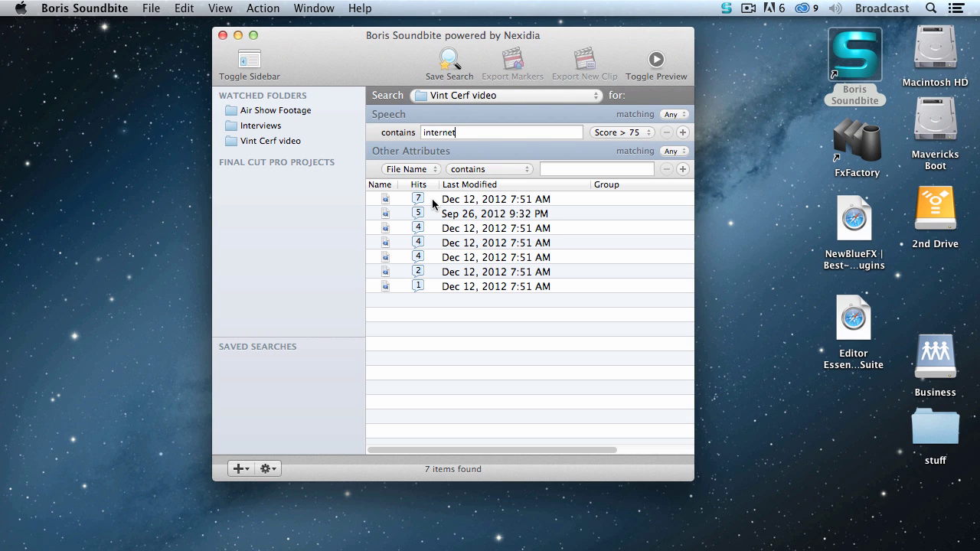
# Preview the first internet clip and step forward and back through its speech hits
pyautogui.click(431, 201)
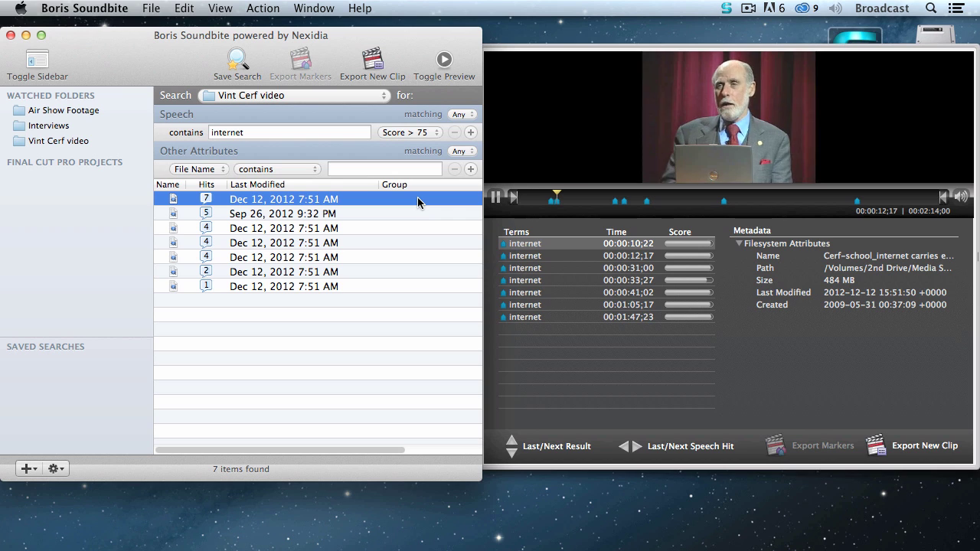
pyautogui.press('space')
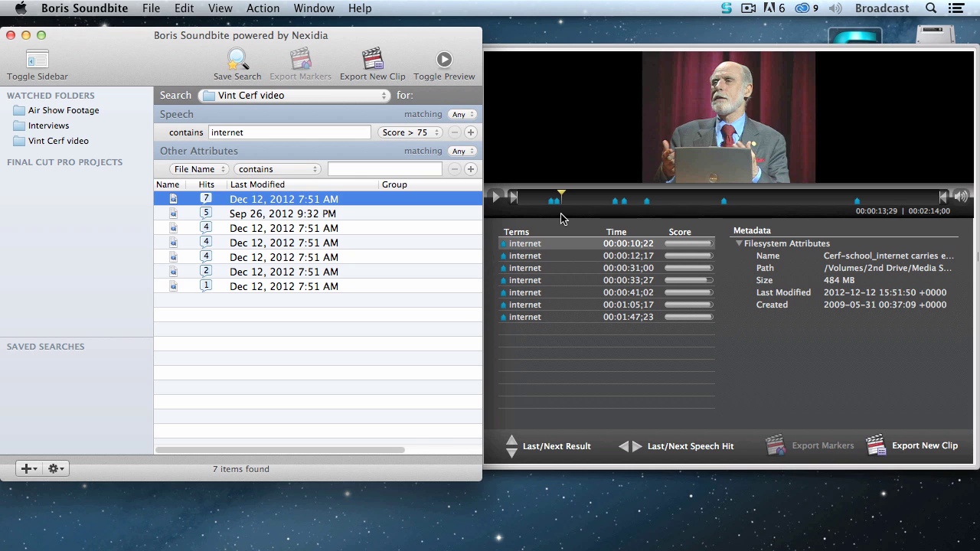
pyautogui.click(639, 451)
pyautogui.click(638, 451)
pyautogui.click(639, 450)
pyautogui.click(639, 451)
pyautogui.click(638, 450)
pyautogui.click(639, 450)
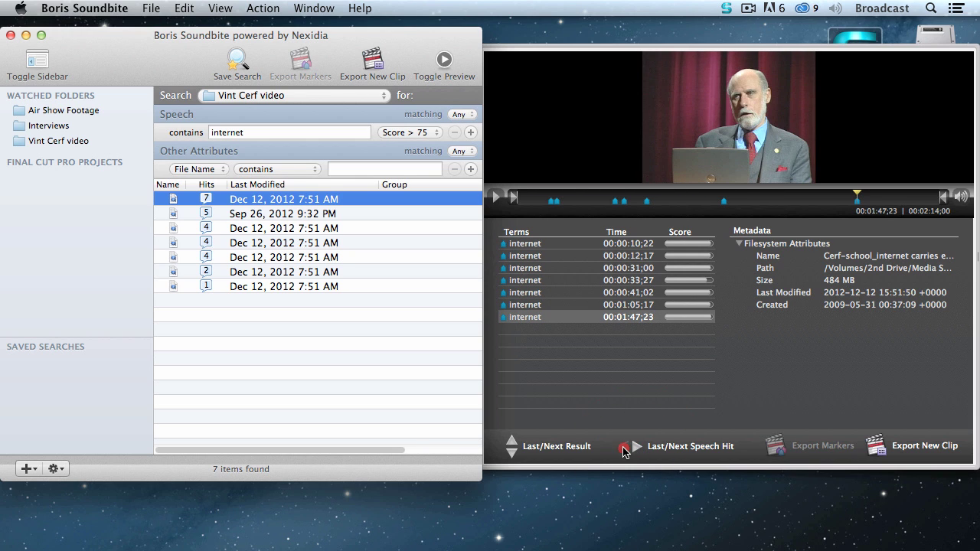
pyautogui.click(624, 452)
pyautogui.click(624, 452)
pyautogui.click(624, 452)
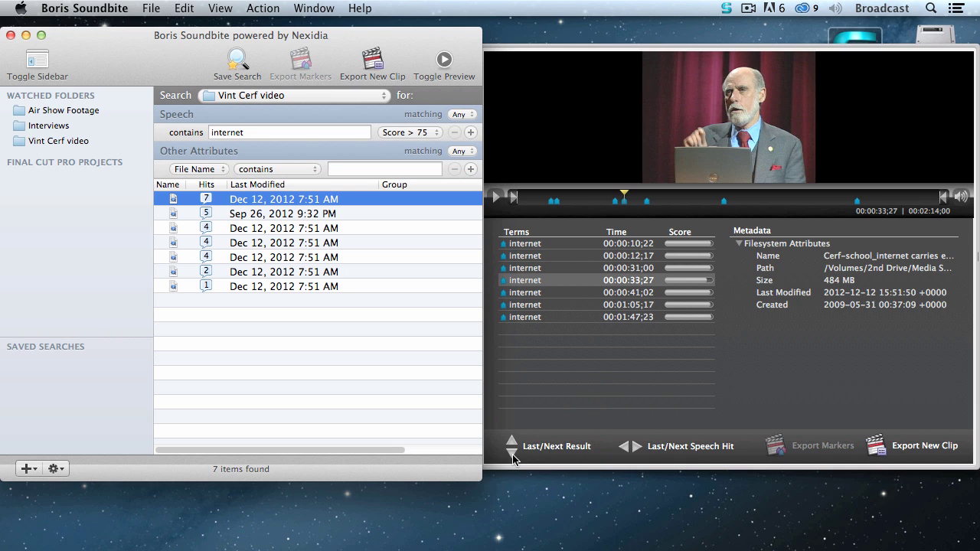
# Step through the remaining matching clips to the last, back one, and stop playback
pyautogui.click(513, 456)
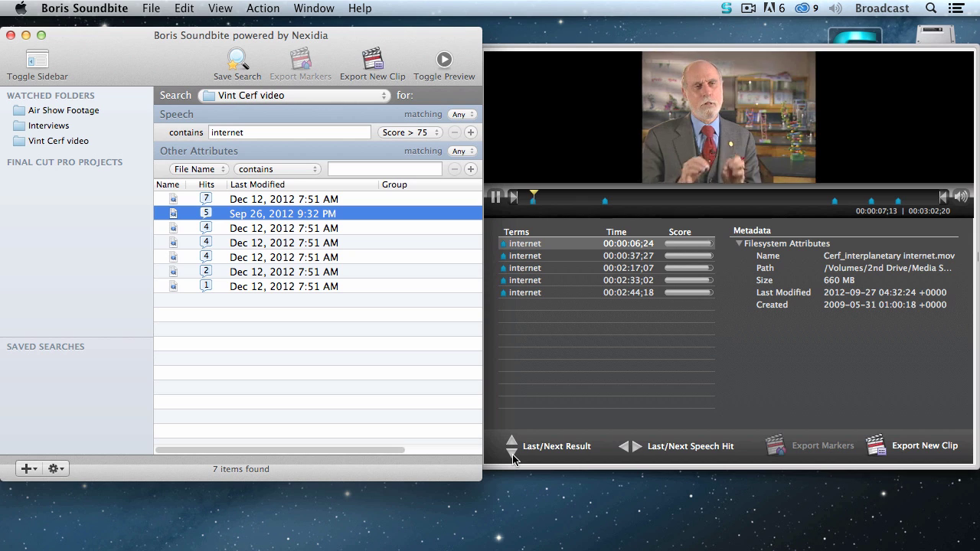
pyautogui.click(513, 456)
pyautogui.click(514, 456)
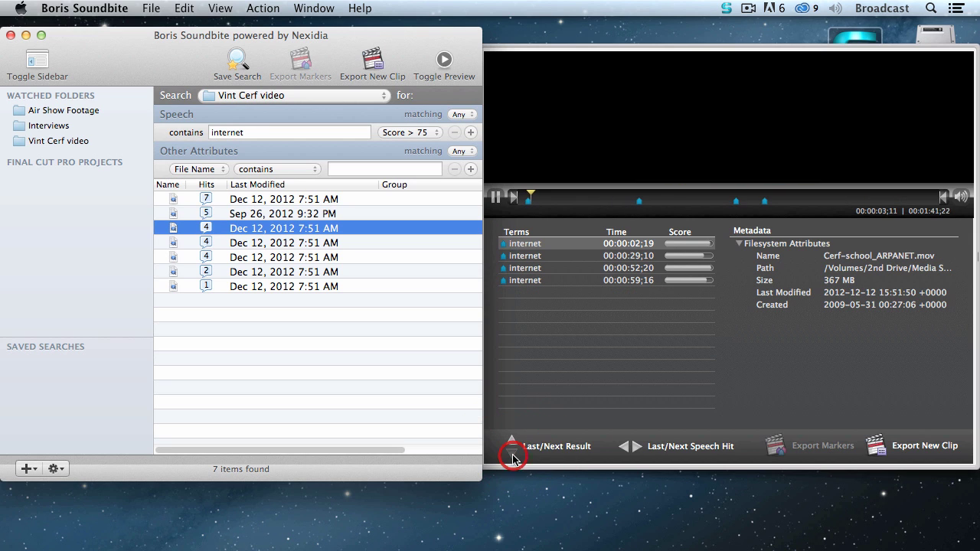
pyautogui.click(513, 456)
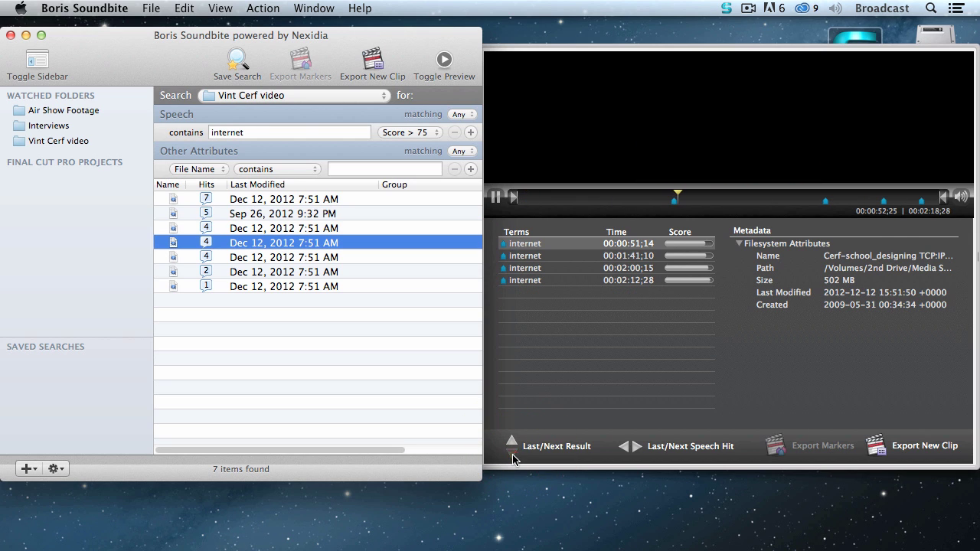
pyautogui.click(513, 456)
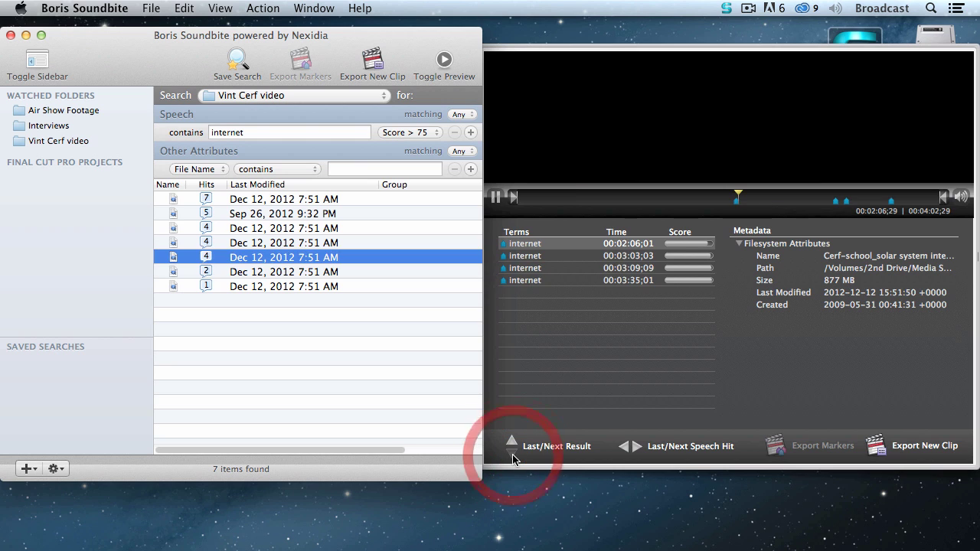
pyautogui.click(513, 456)
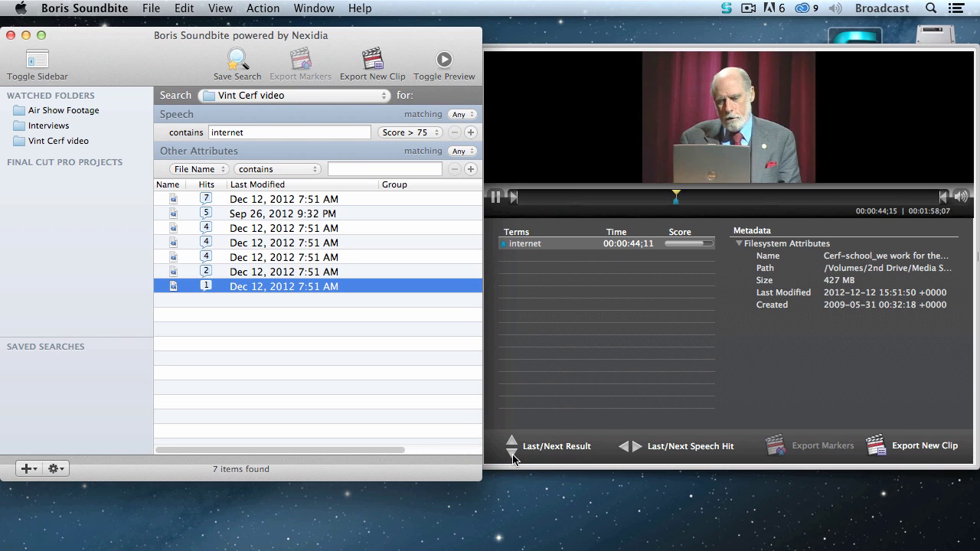
pyautogui.click(513, 446)
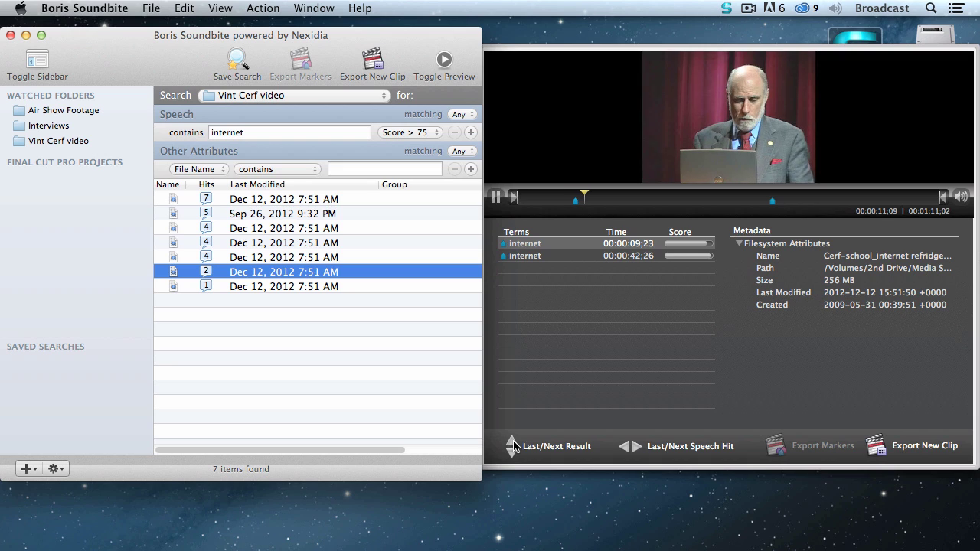
pyautogui.press('space')
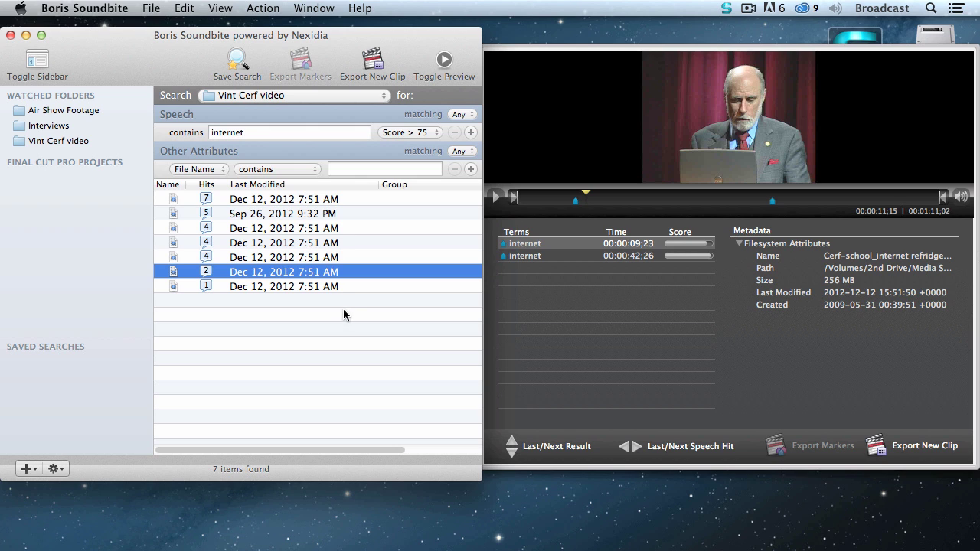
# Export all seven results as 'Export for Premiere' XML on the Desktop, then hide the preview
pyautogui.moveTo(354, 300); pyautogui.dragTo(311, 203)
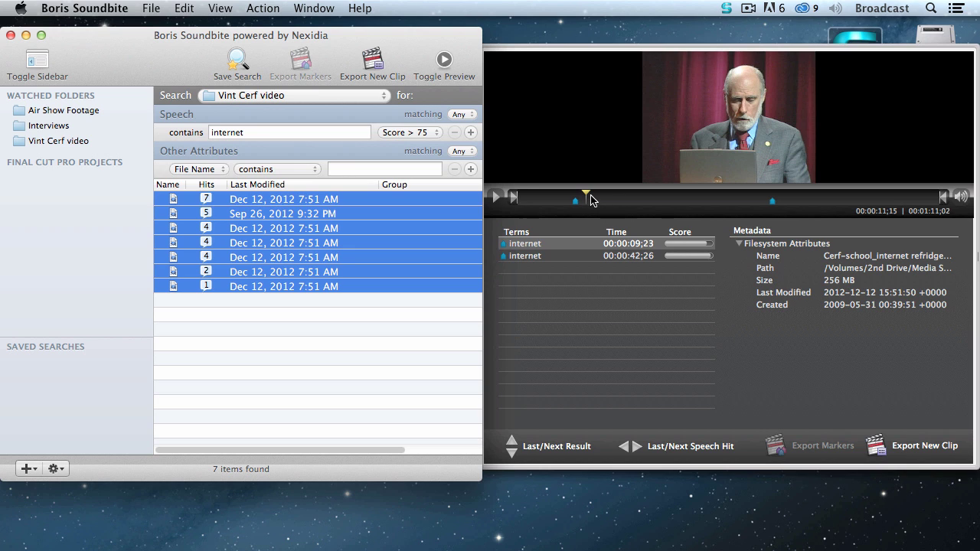
pyautogui.click(150, 6)
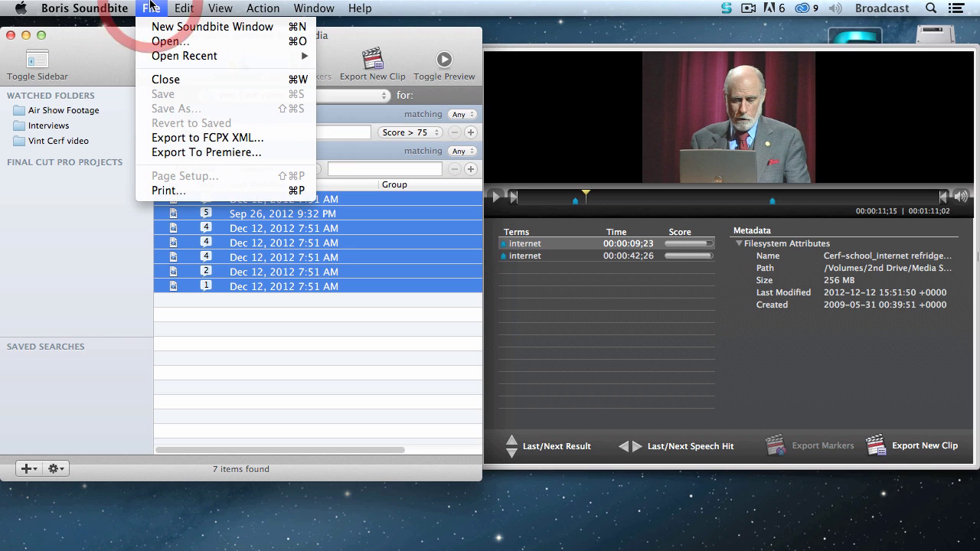
pyautogui.click(295, 153)
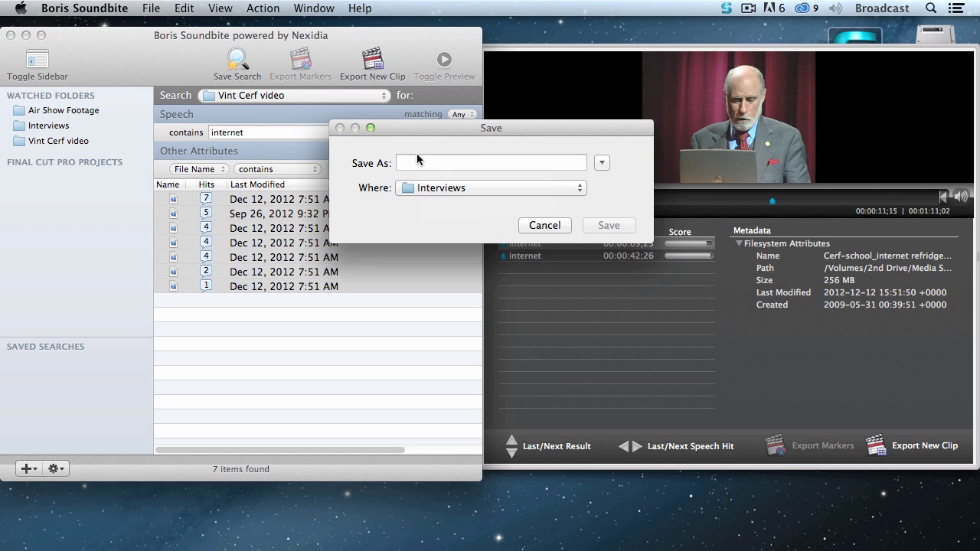
pyautogui.write('Export')
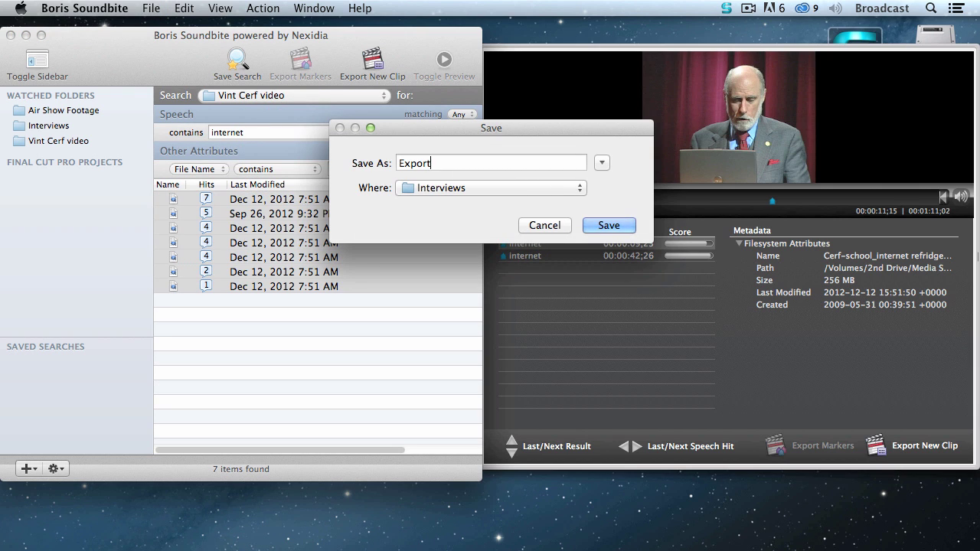
pyautogui.write(' for Premiere')
pyautogui.press('super+d')
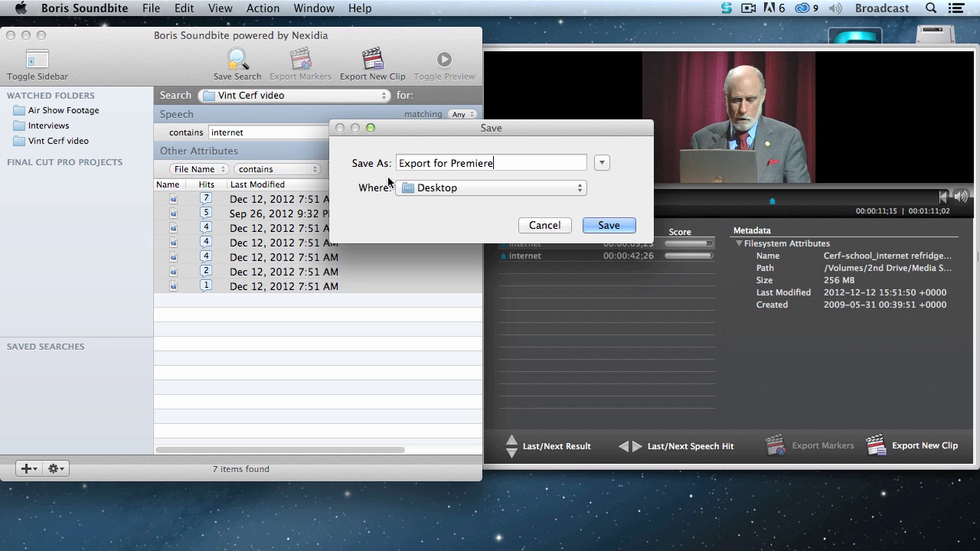
pyautogui.click(607, 225)
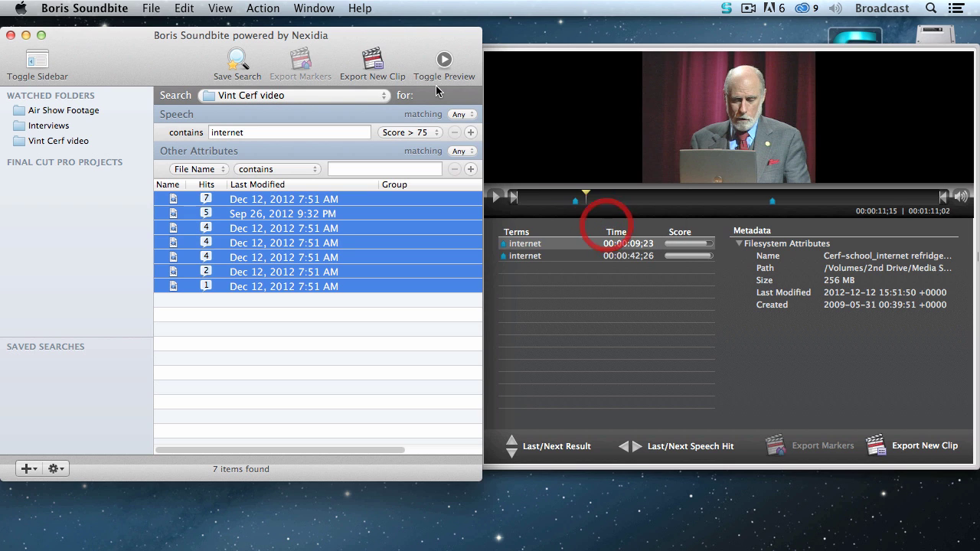
pyautogui.click(451, 81)
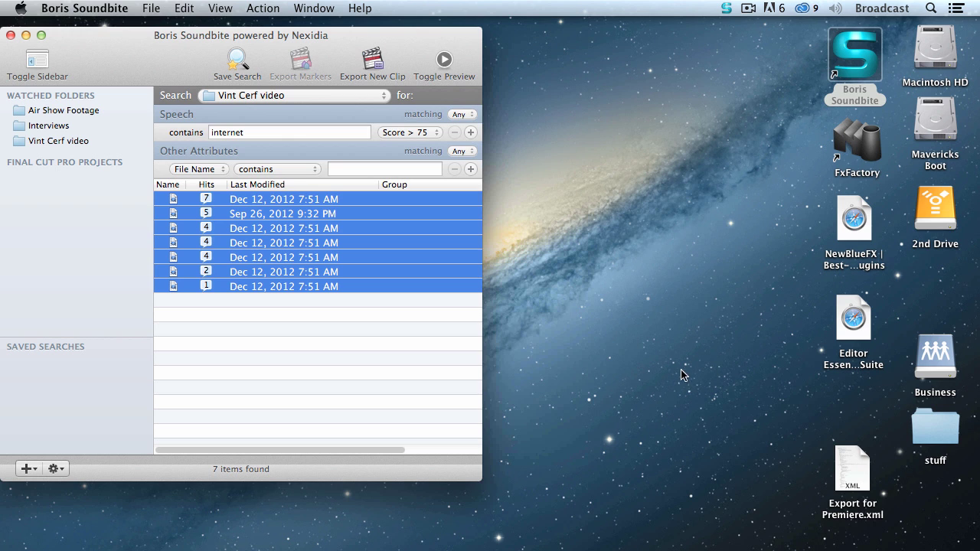
# Move the Export for Premiere.xml icon up the desktop and shift the Soundbite window right
pyautogui.moveTo(860, 464); pyautogui.dragTo(744, 184)
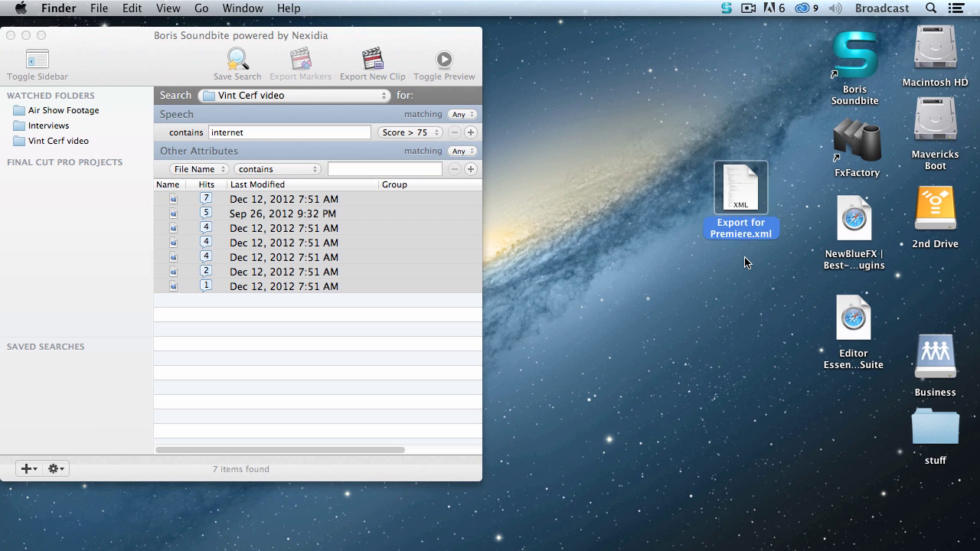
pyautogui.moveTo(399, 41); pyautogui.dragTo(557, 38)
pyautogui.click(462, 387)
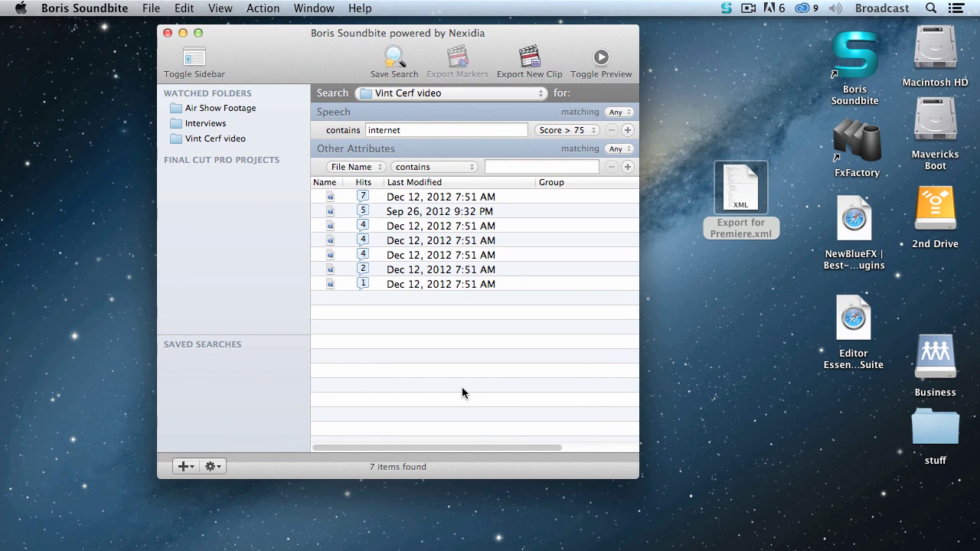